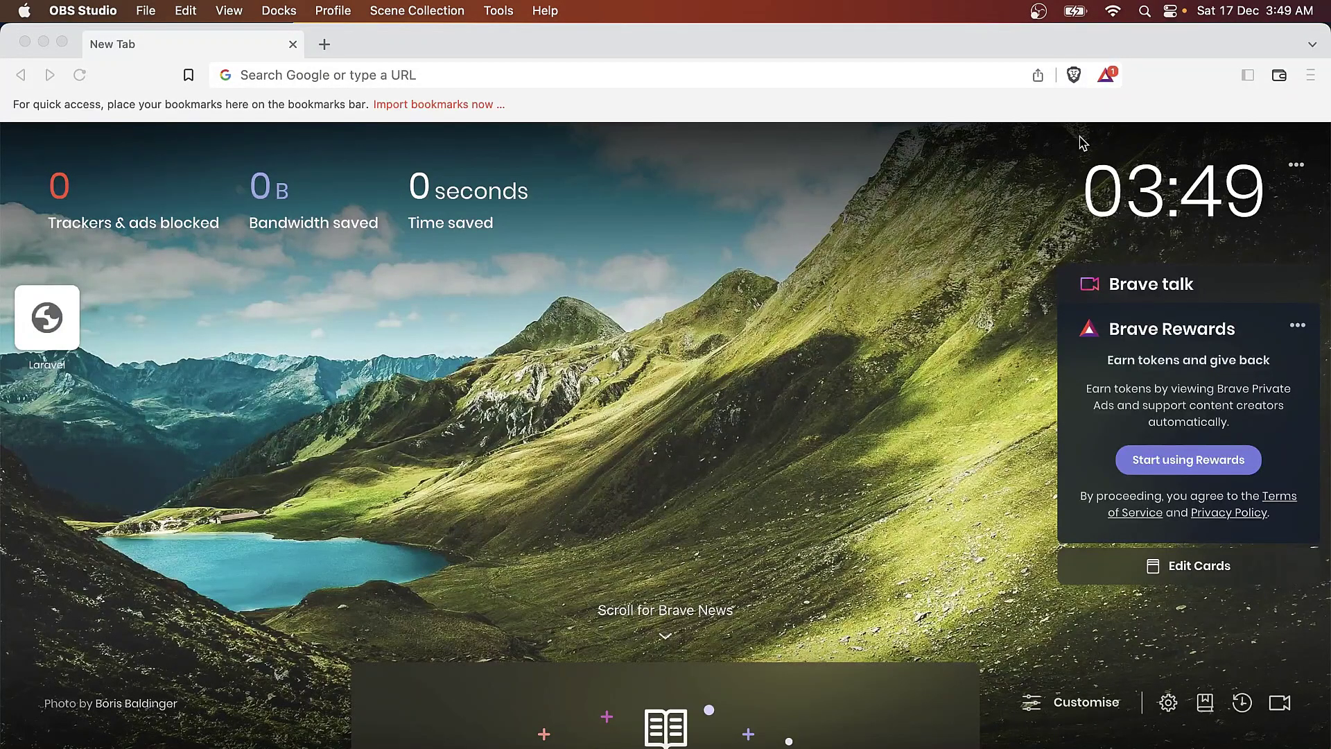
- Search Brave for 'node' and open the official Node.js homepage at nodejs.org
click(845, 83)
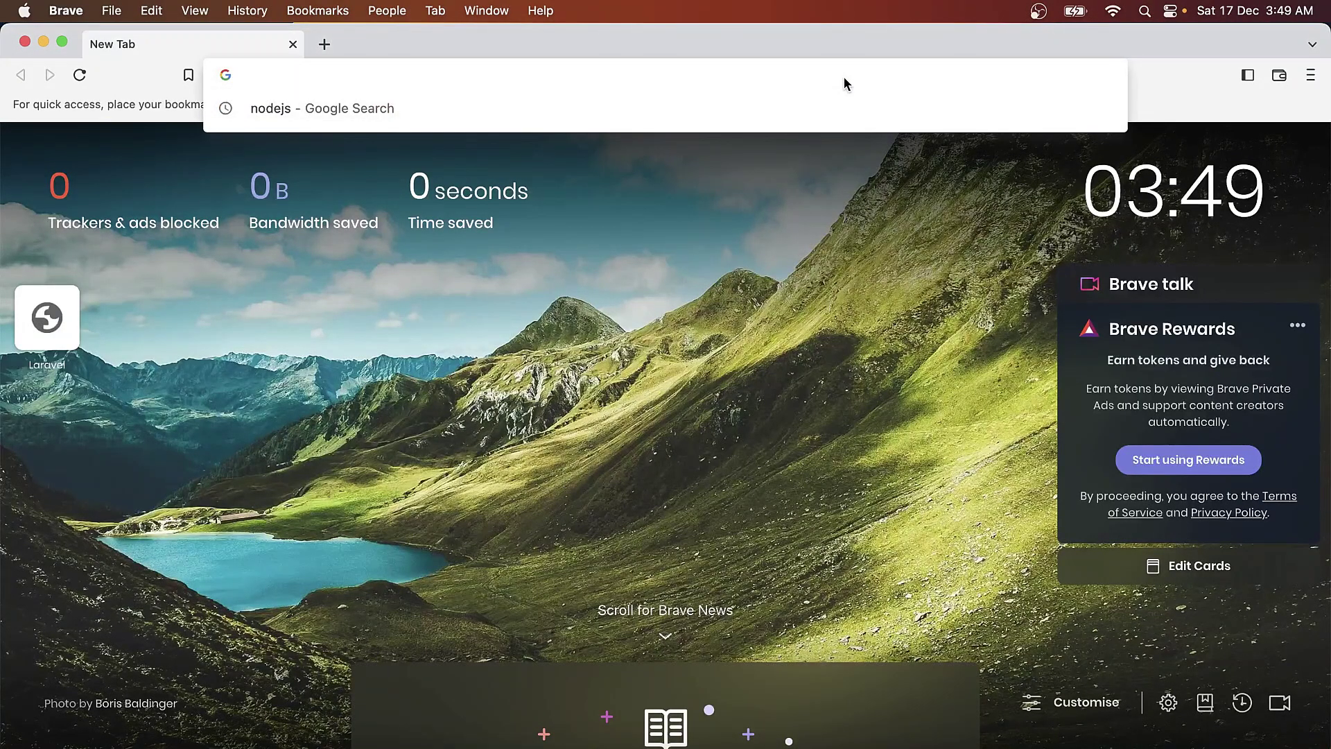
text(node)
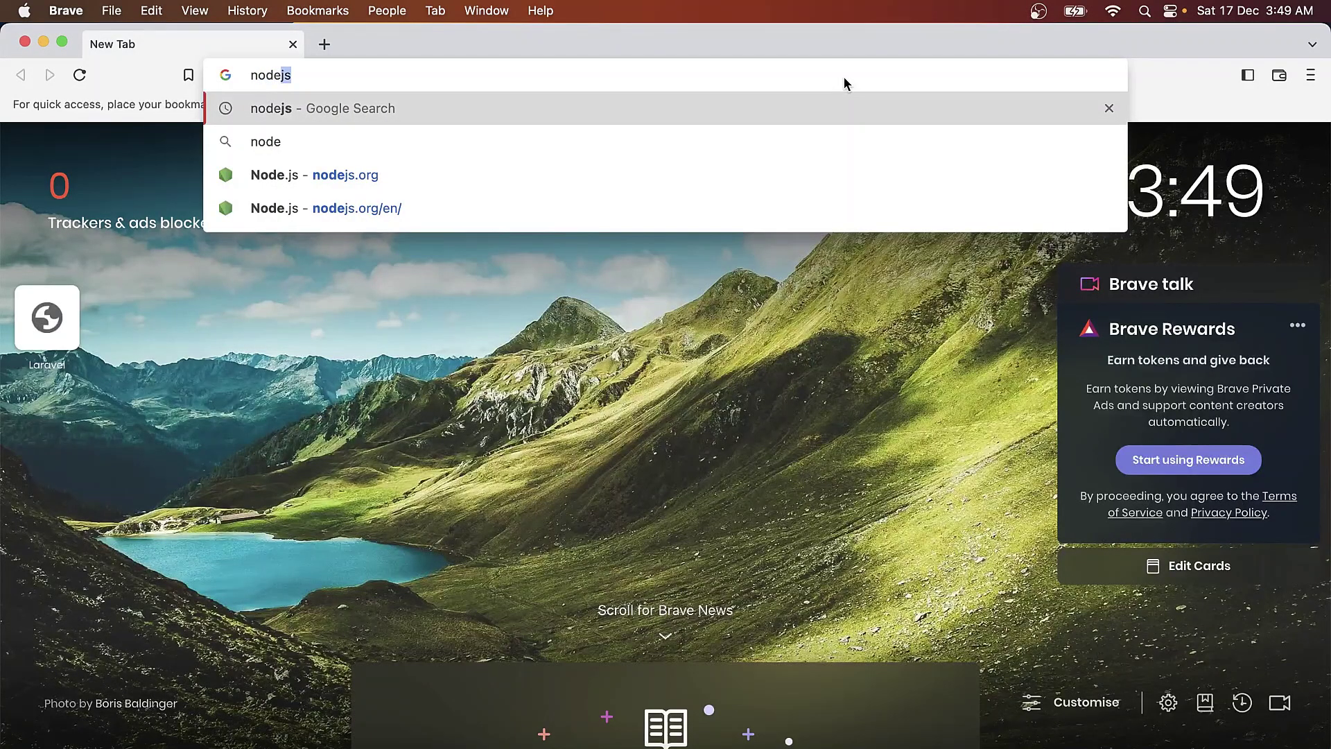
key(Return)
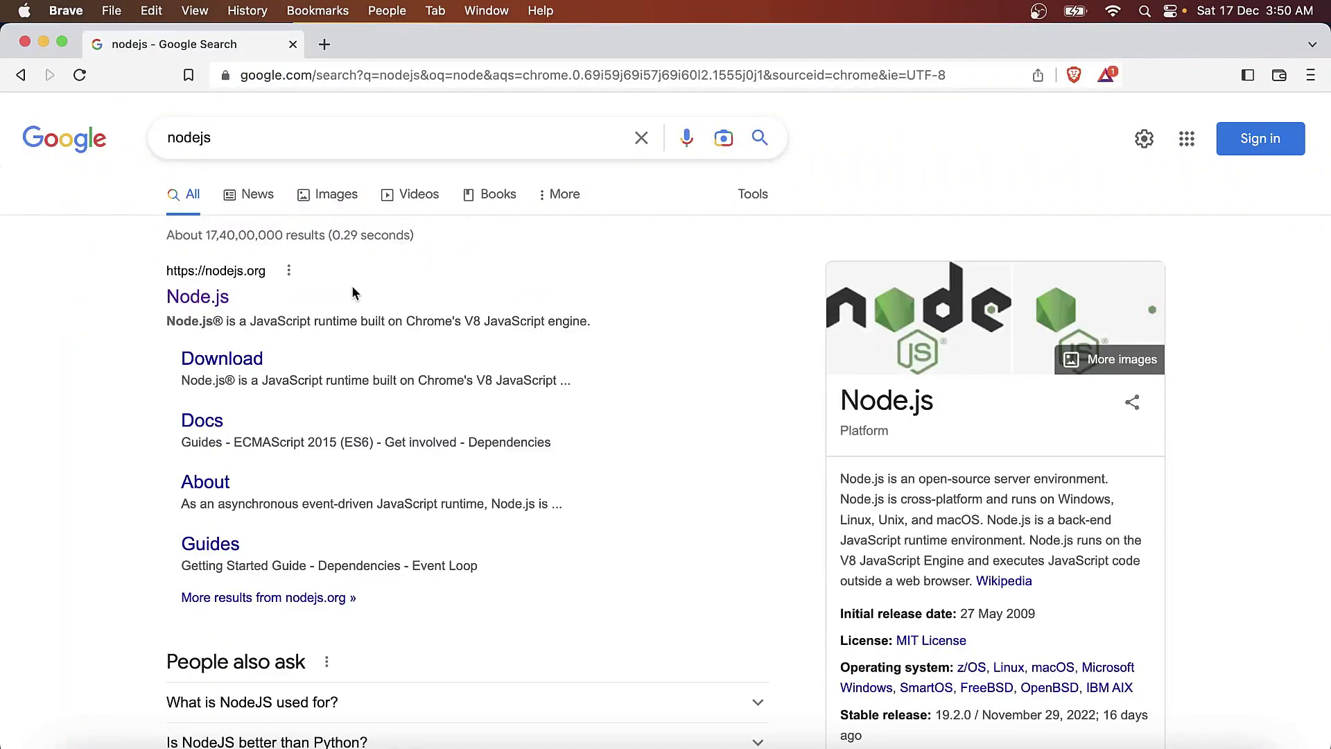
click(208, 303)
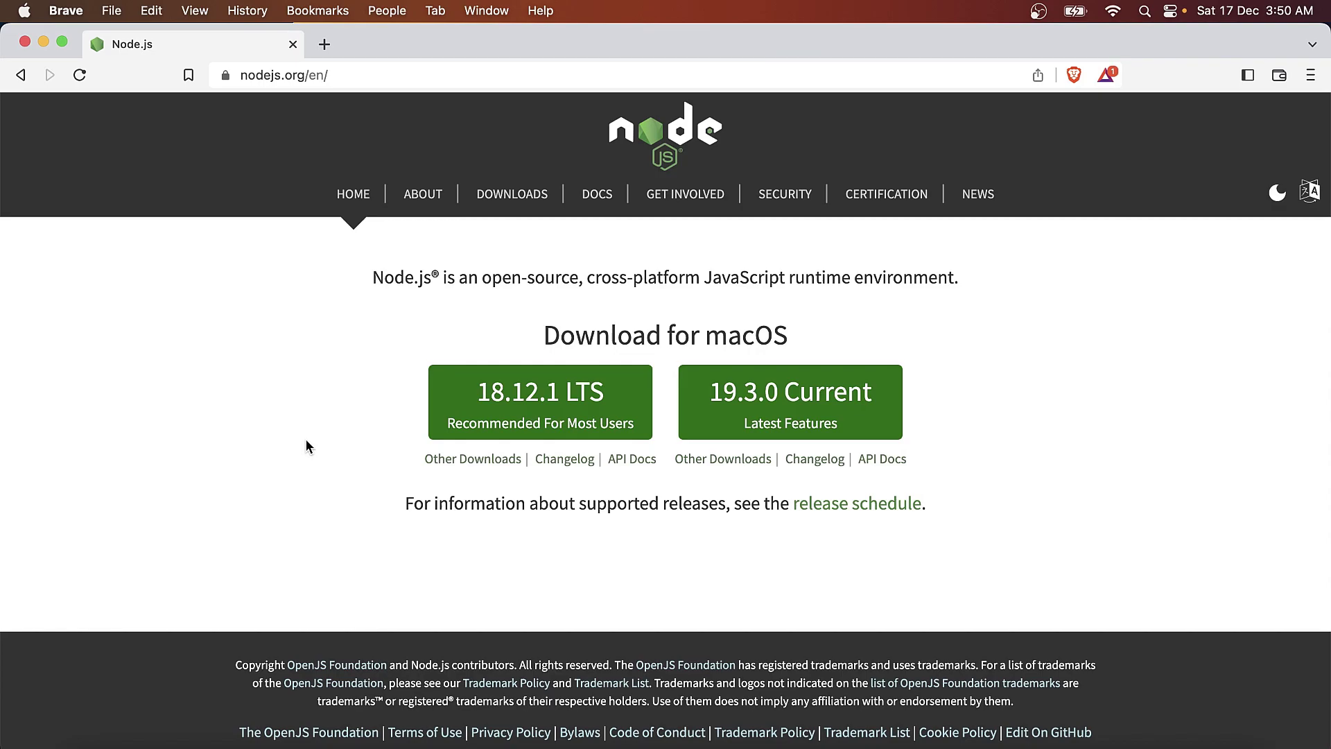
- Download the 18.12.1 LTS macOS installer node-v18.12.1.pkg to Downloads and show all downloads
click(539, 394)
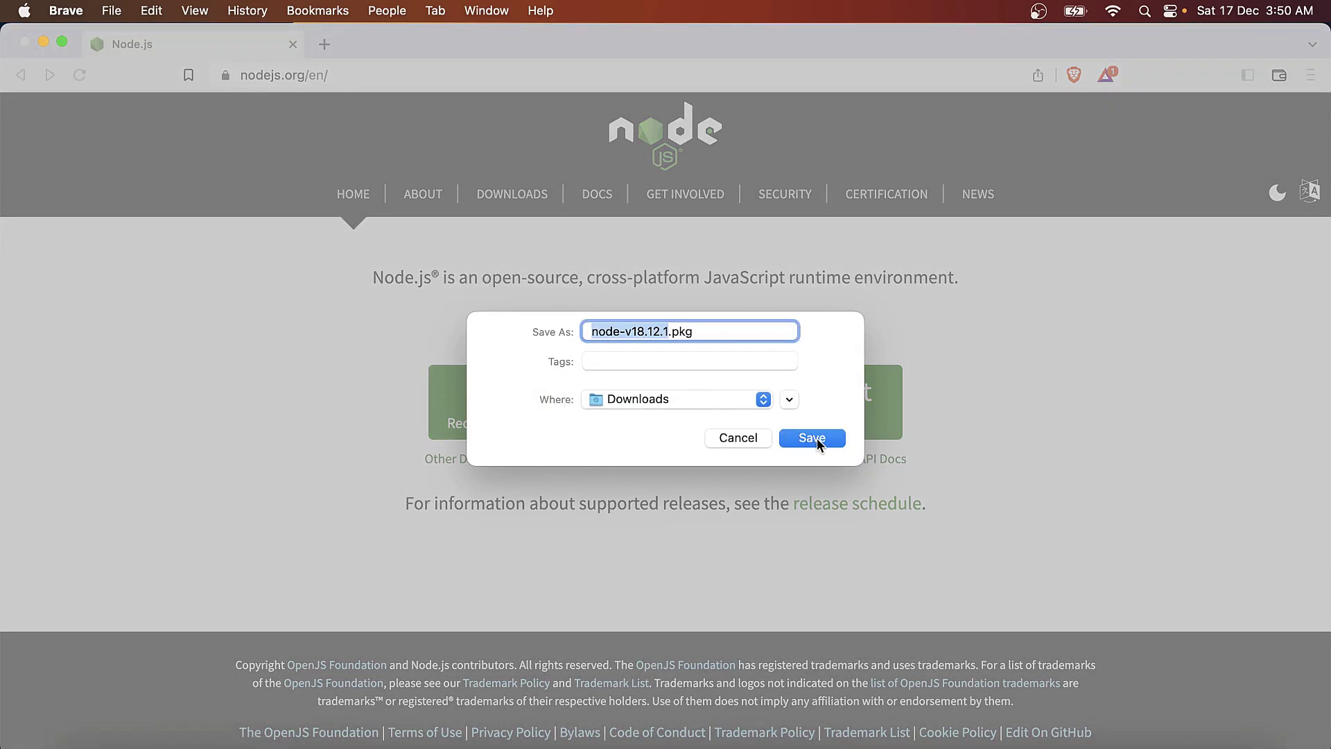
click(812, 438)
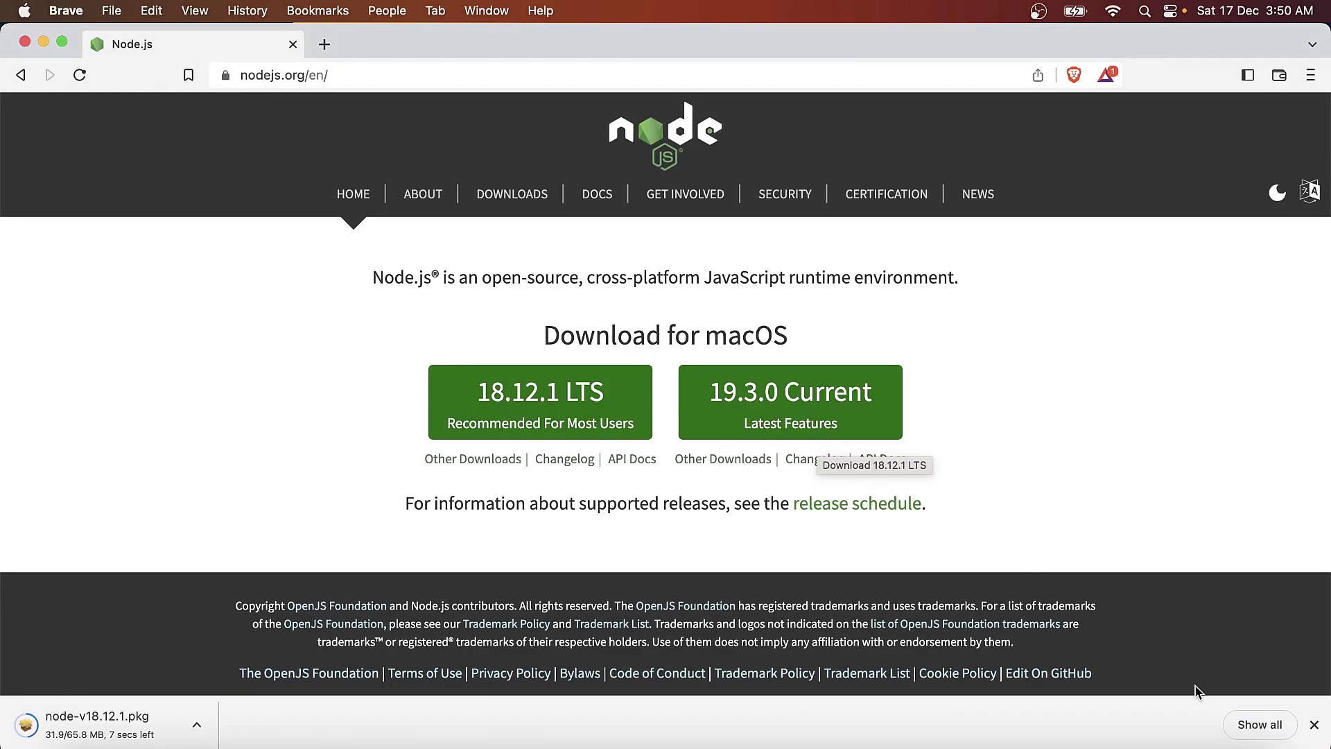
click(1256, 726)
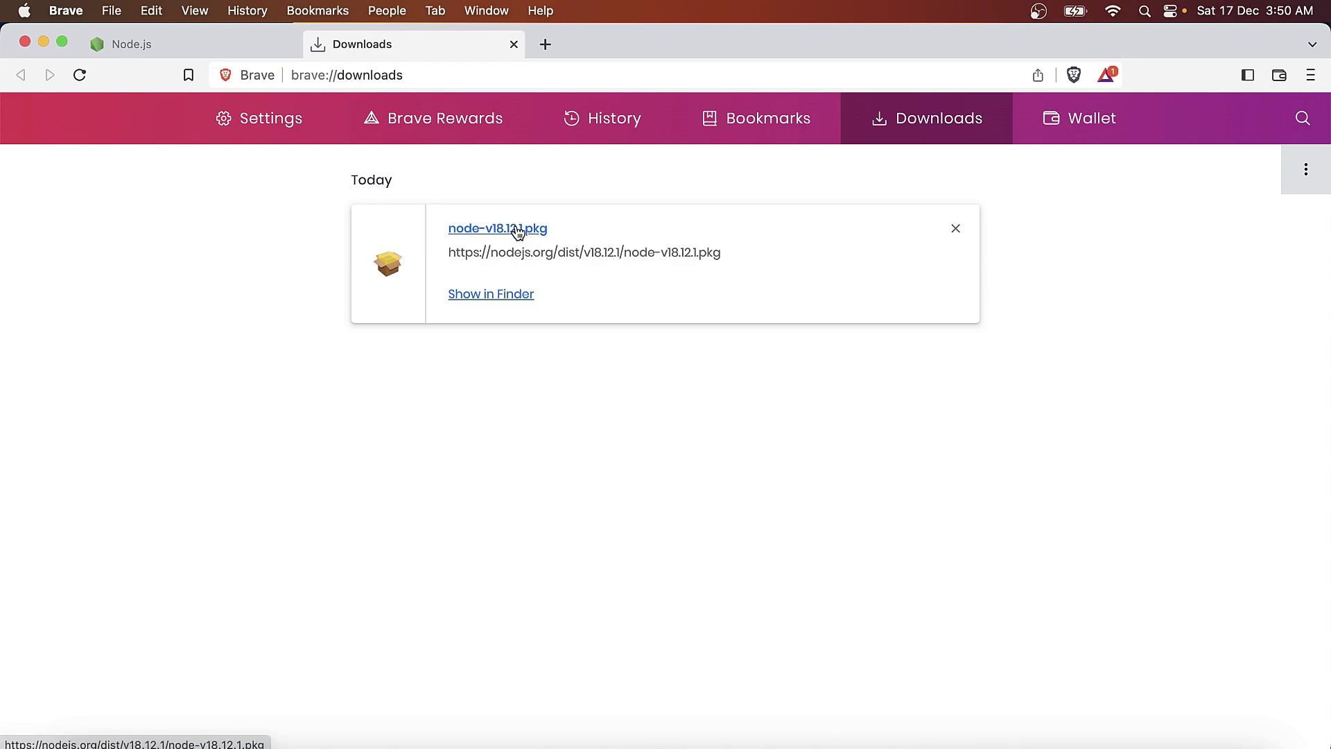
- Launch node-v18.12.1.pkg and advance from the introduction to the licence page
click(519, 230)
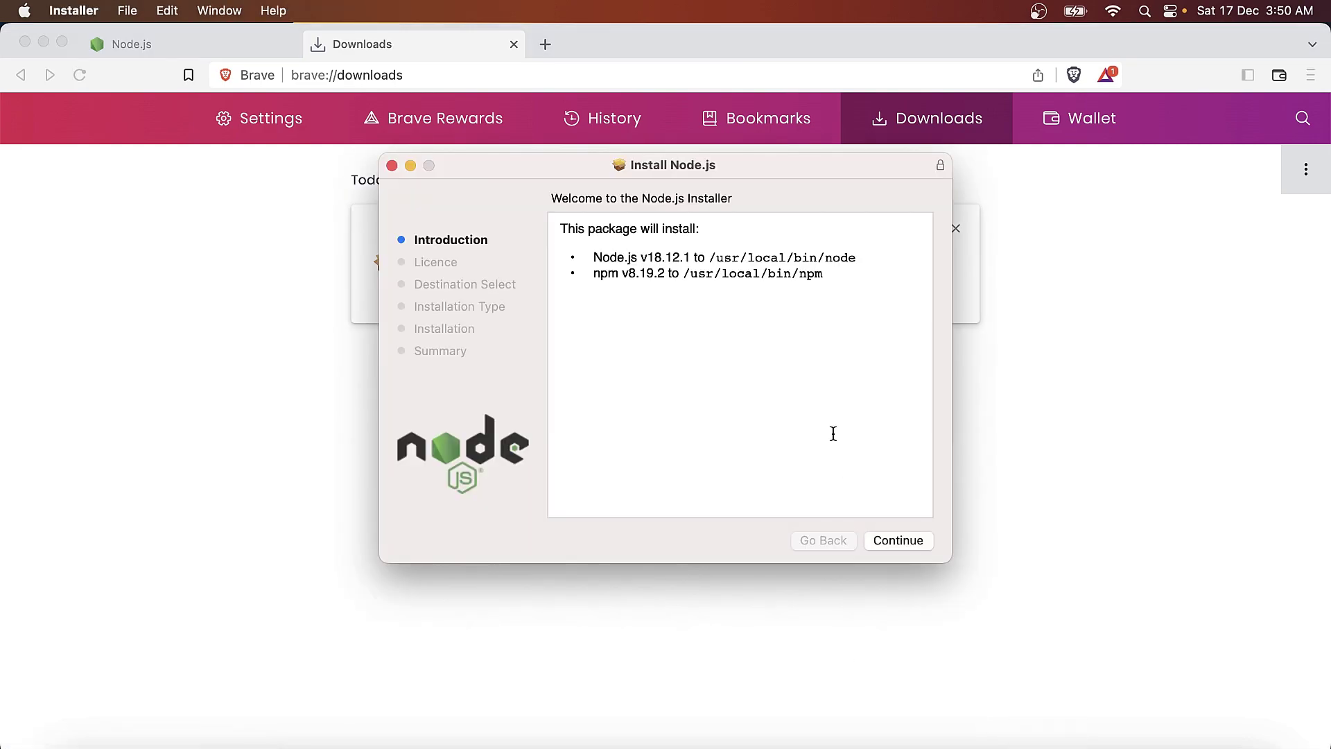
click(916, 540)
click(838, 547)
click(910, 547)
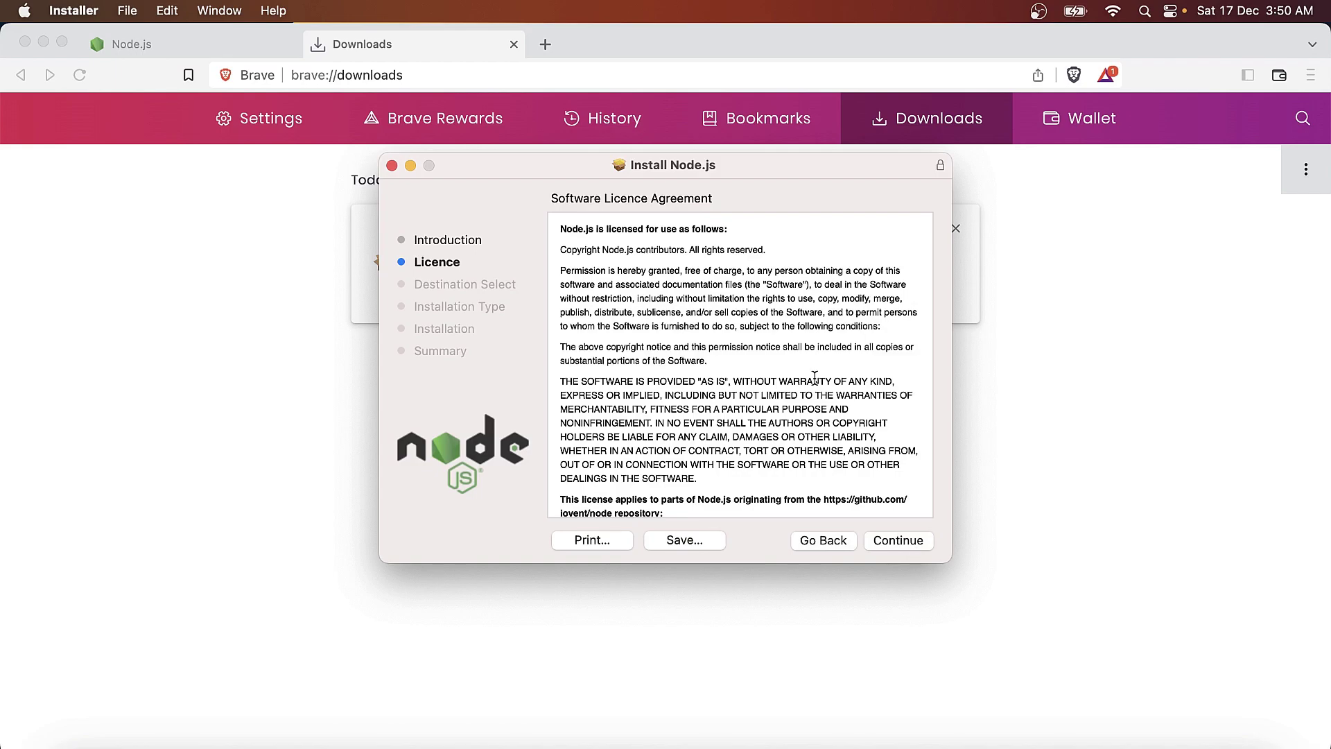
- Scroll through and agree to the Node.js licence terms
scroll(816, 381, down, 15)
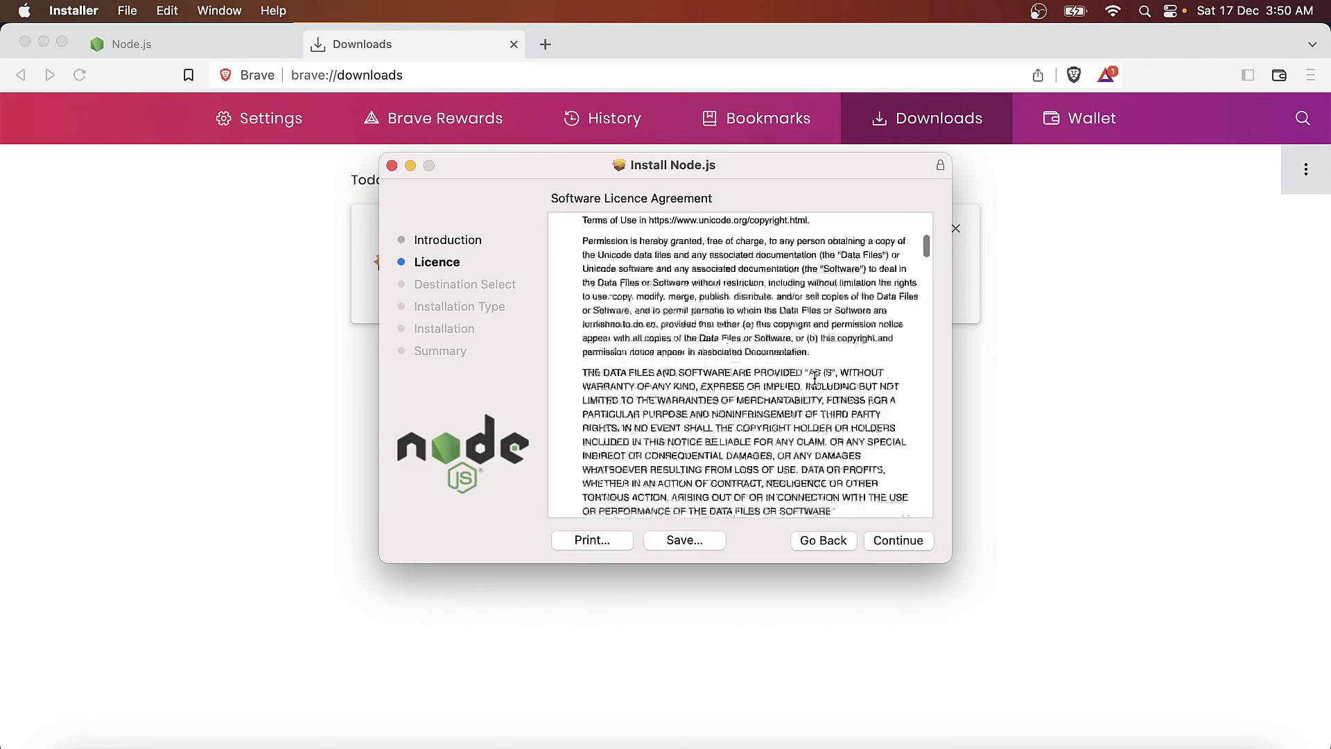
click(919, 544)
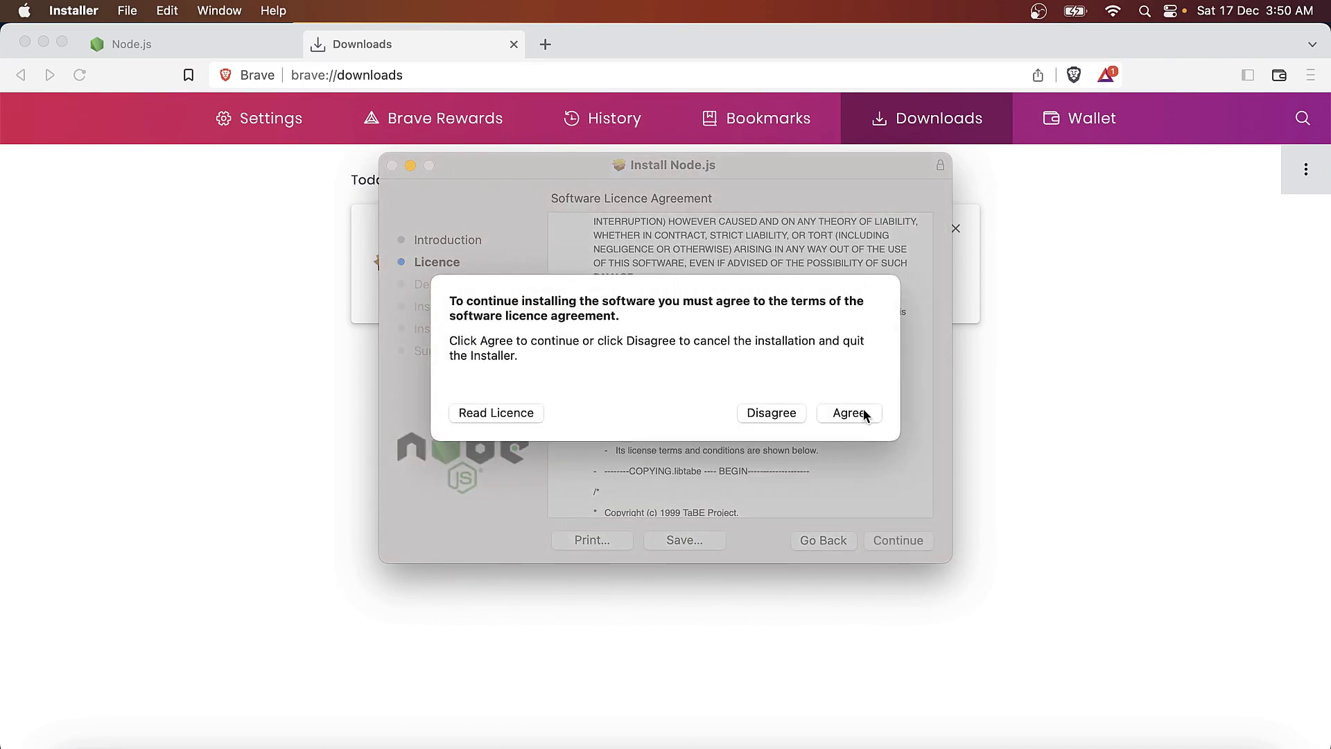
click(865, 414)
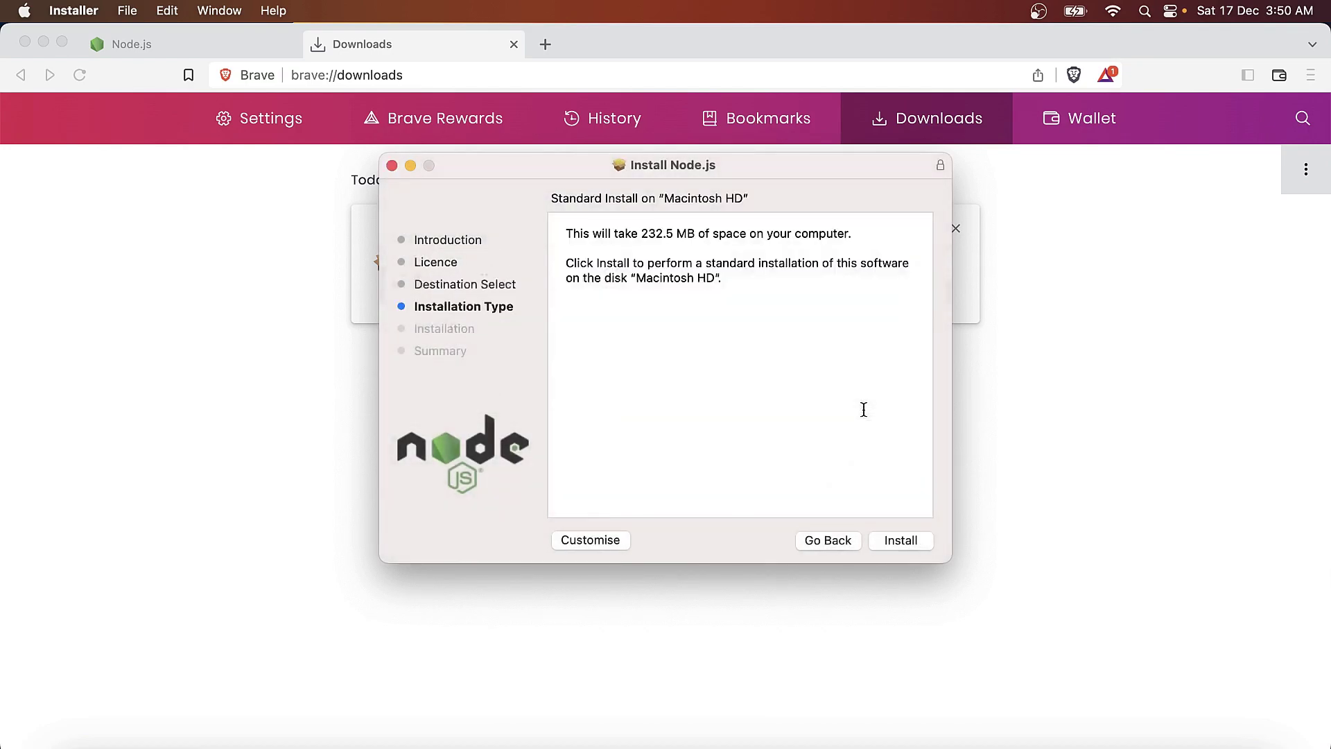
- Start the standard install on Macintosh HD and authorise it with the account password
click(903, 541)
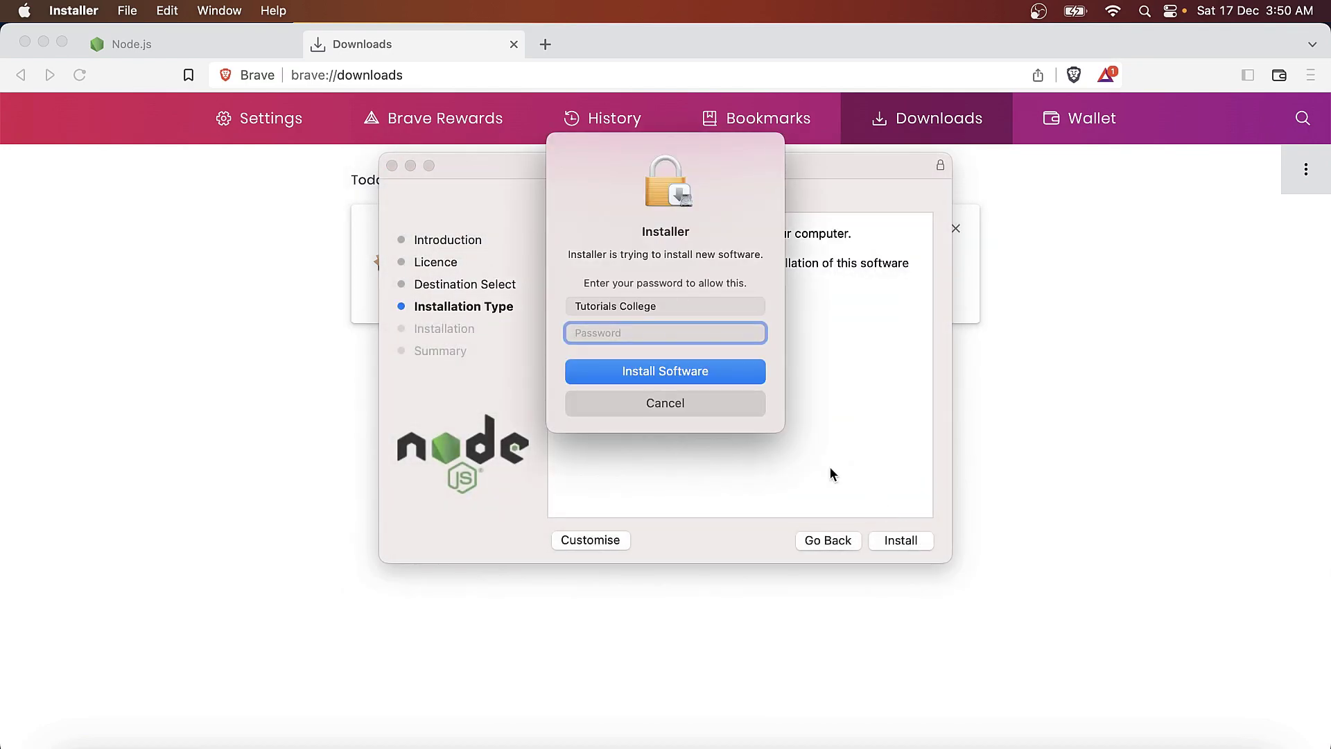
text(••••••••••)
key(Return)
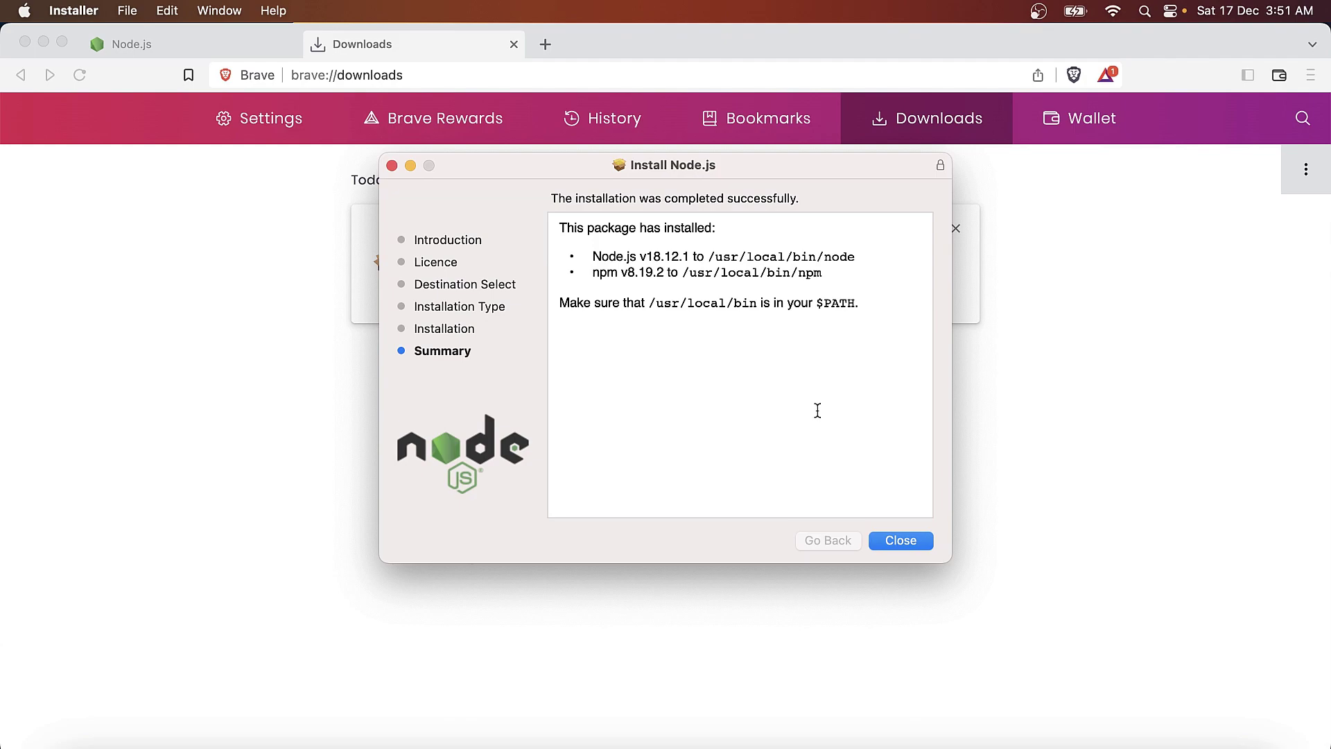
- In a new Terminal window, check versions: node -v gives v18.12.1, npm -v gives 8.19.2
click(812, 744)
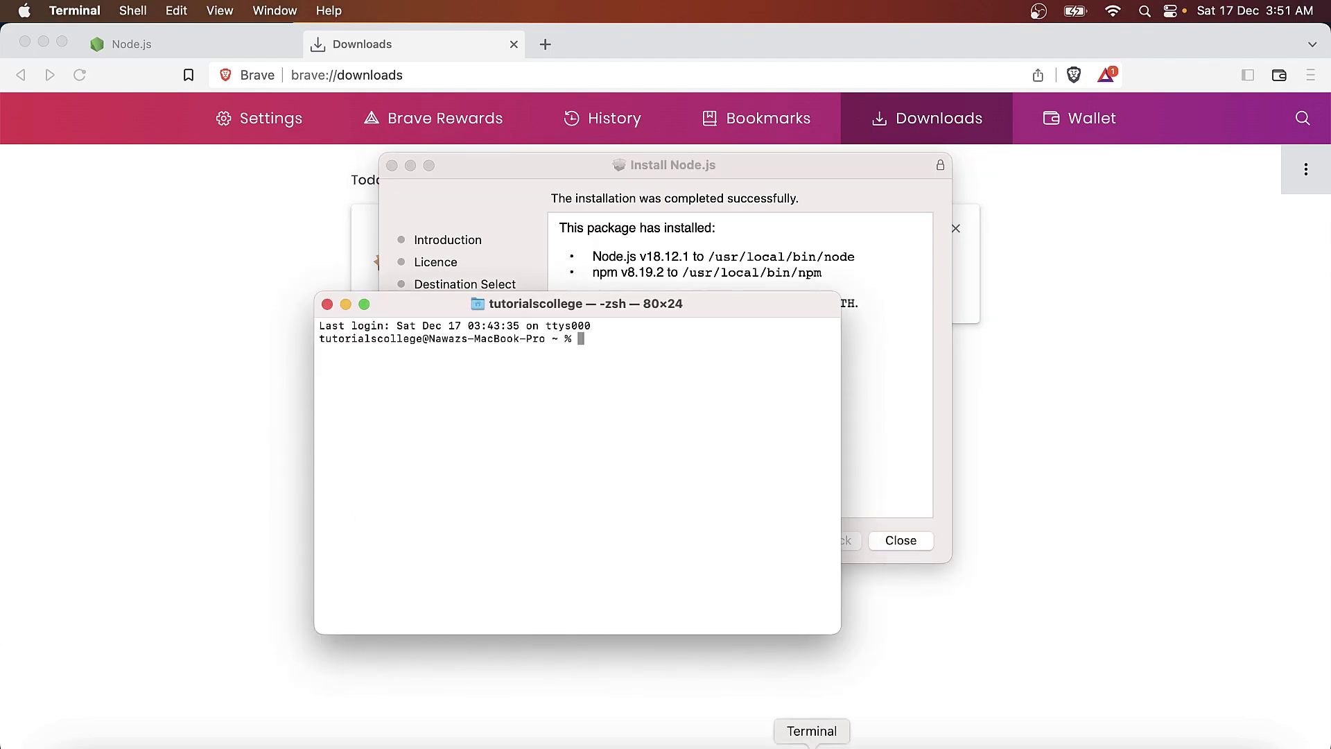
drag(735, 307, 814, 430)
text(node)
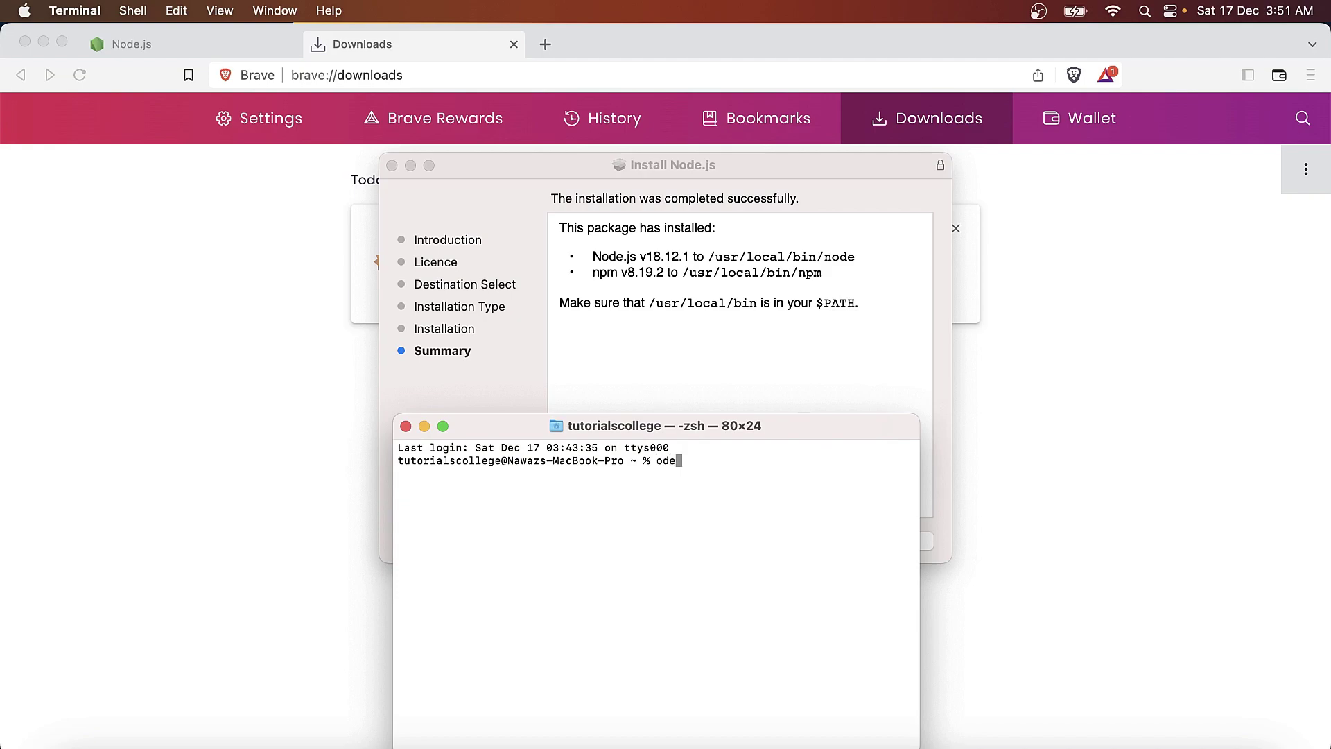
key(BackSpace)
key(BackSpace)
key(BackSpace)
key(BackSpace)
text(node -v)
key(Return)
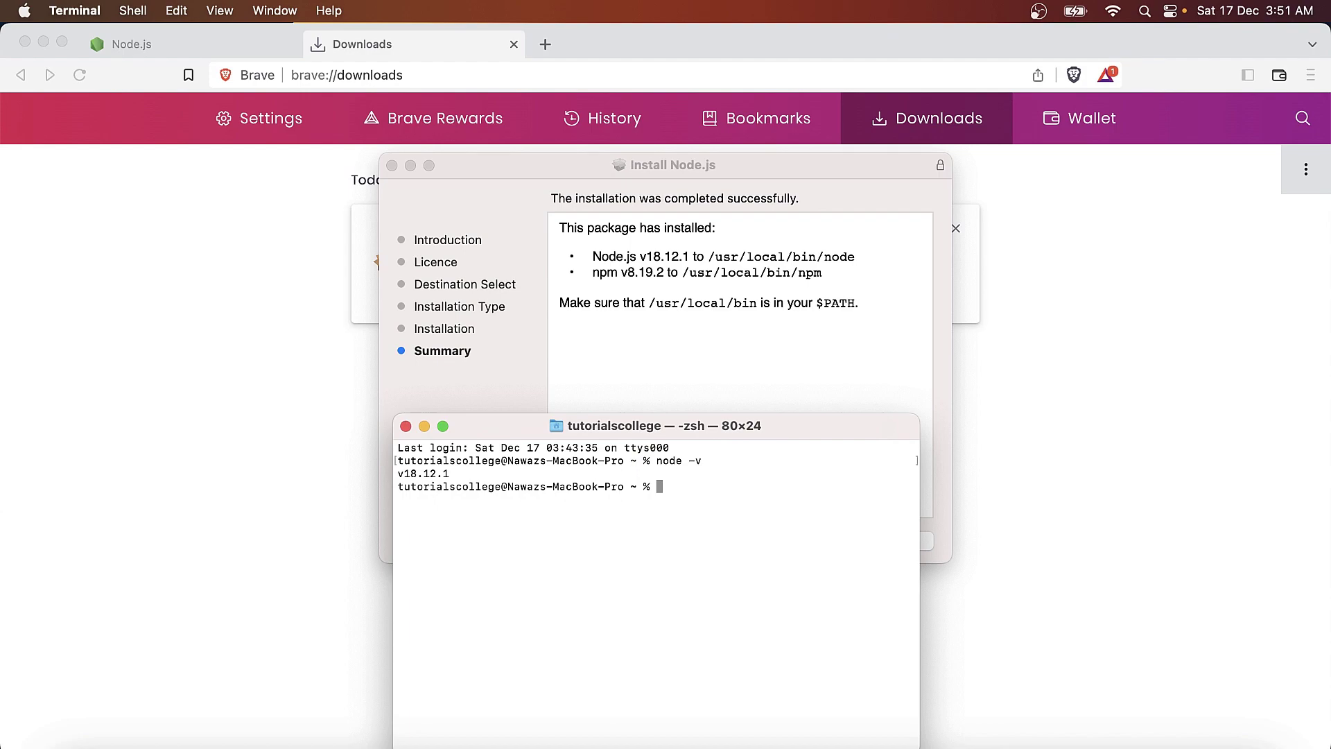
text(npm -v)
key(Return)
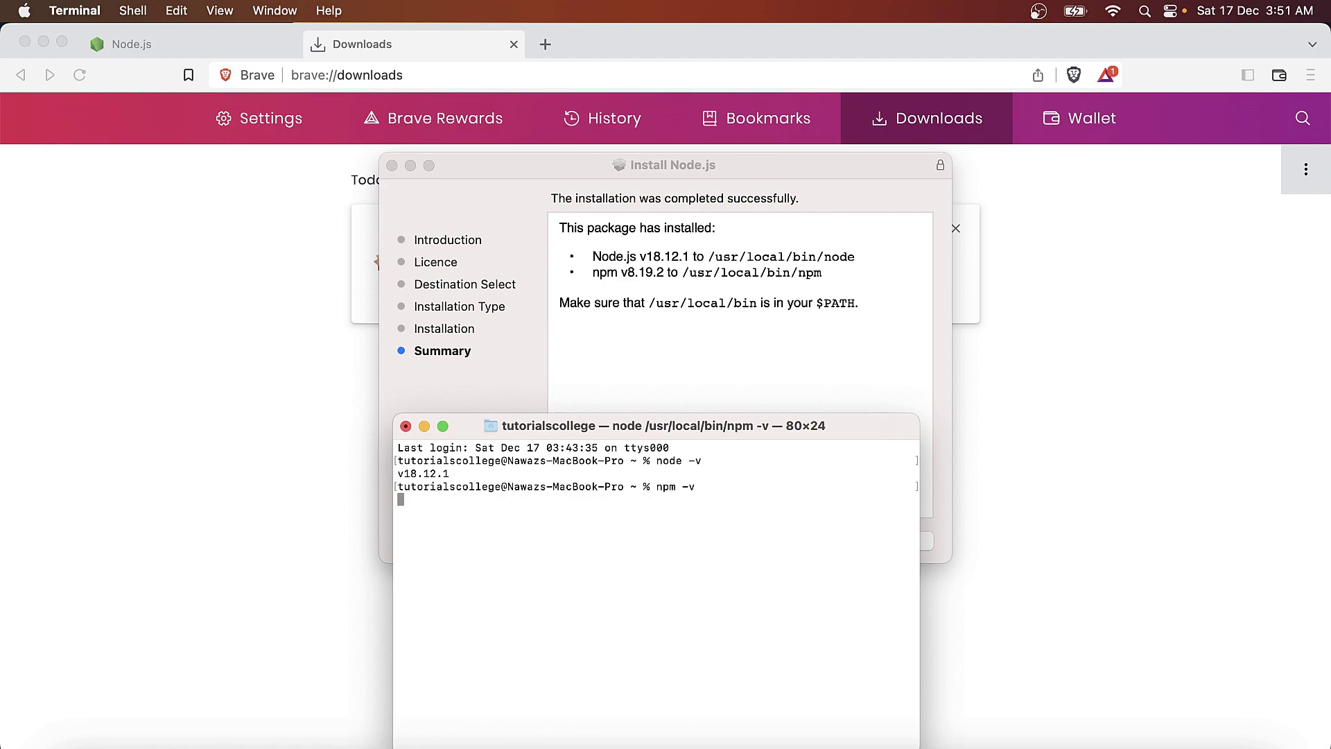
- Run which node and which npm to confirm /usr/local/bin paths, then clear the screen
text(clear)
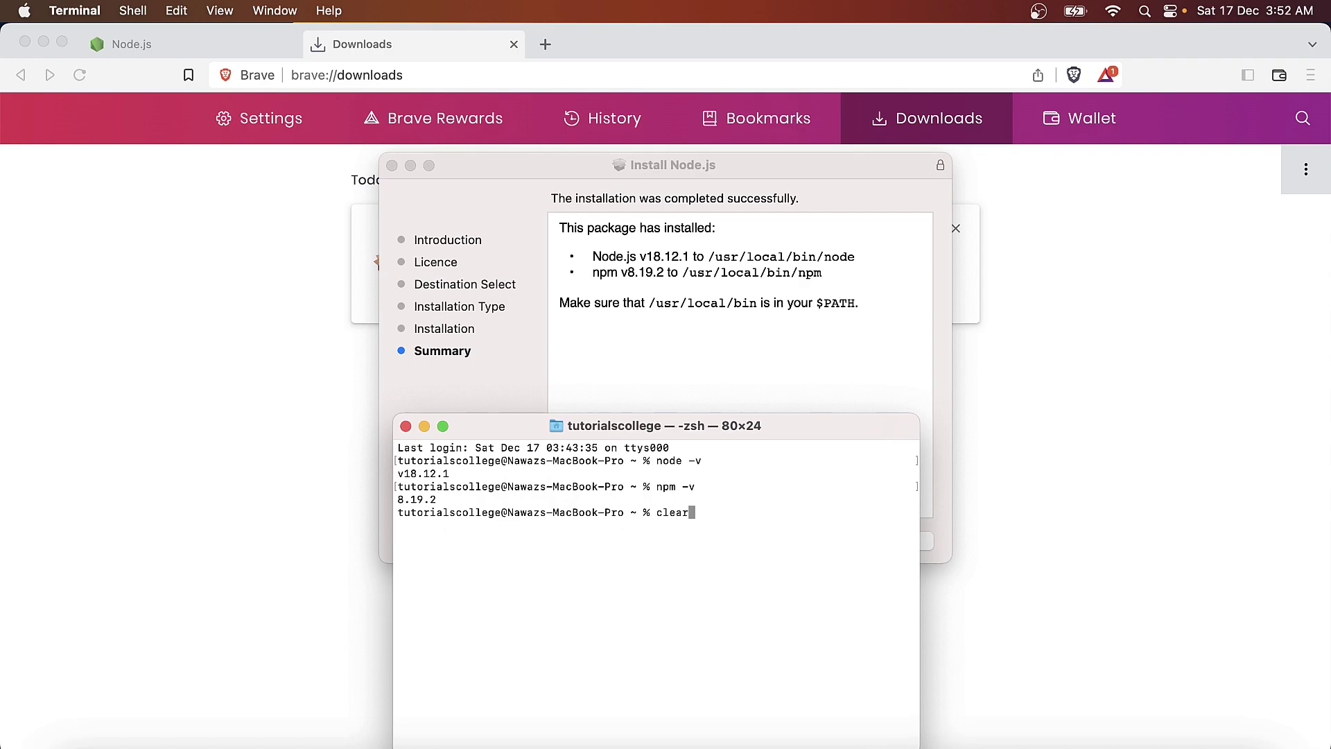
text(sbnnn)
key(BackSpace)
key(BackSpace)
key(BackSpace)
key(BackSpace)
key(BackSpace)
key(BackSpace)
key(BackSpace)
key(BackSpace)
key(BackSpace)
key(BackSpace)
text(whiist)
key(BackSpace)
key(BackSpace)
key(BackSpace)
text(ch node)
key(Return)
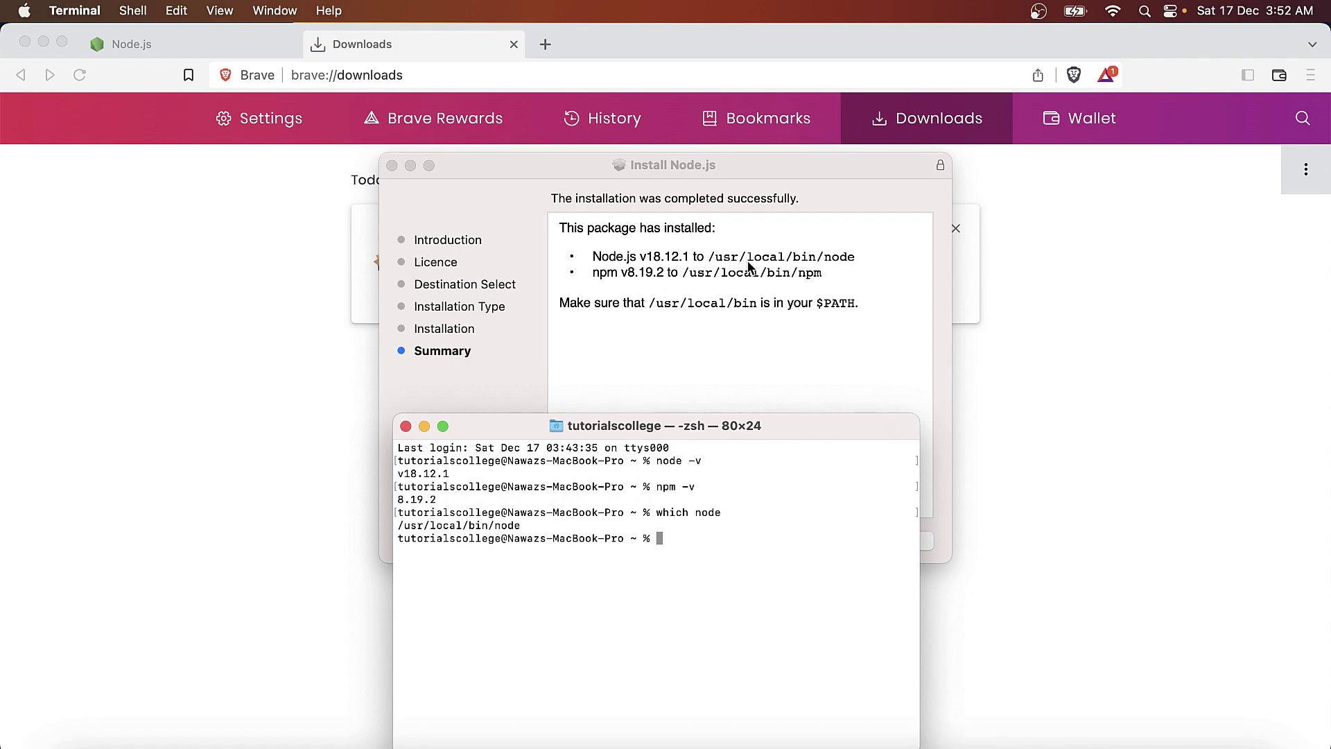
key(Up)
key(BackSpace)
key(BackSpace)
key(BackSpace)
text(pm)
key(Return)
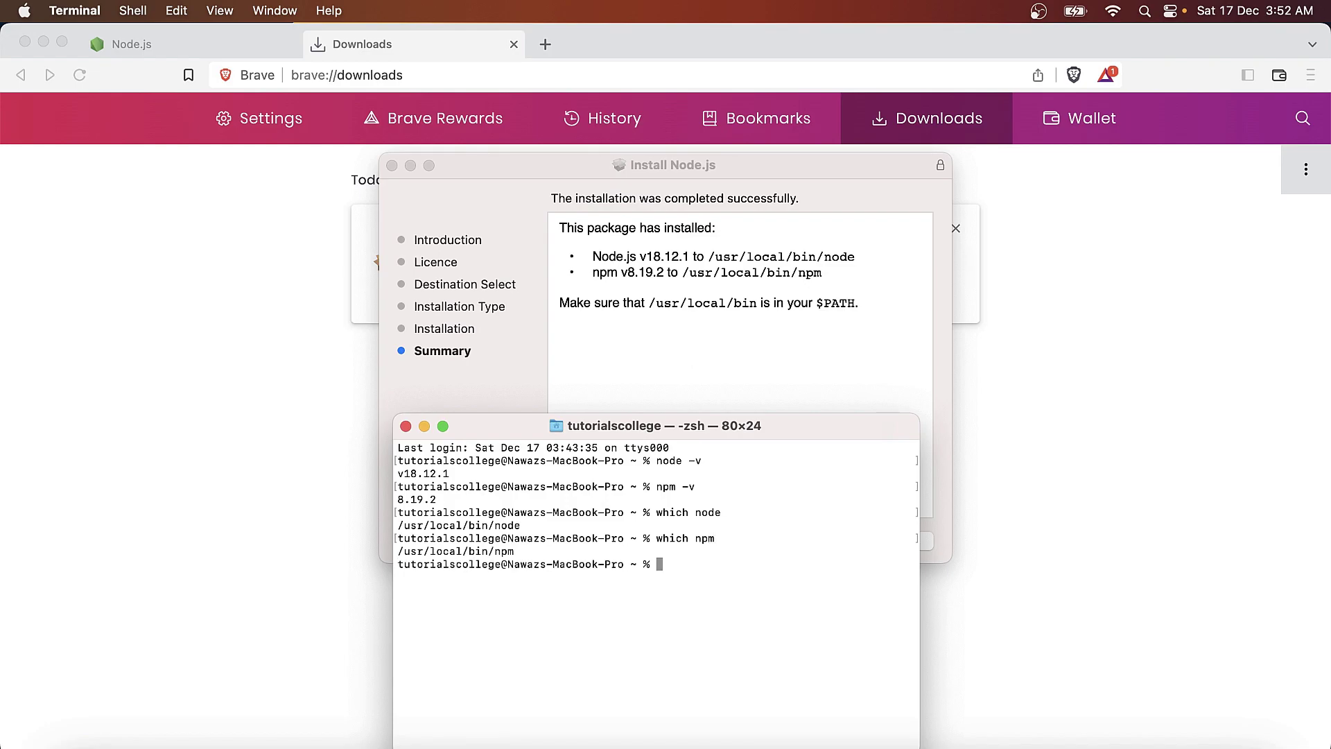
text(clear)
key(Return)
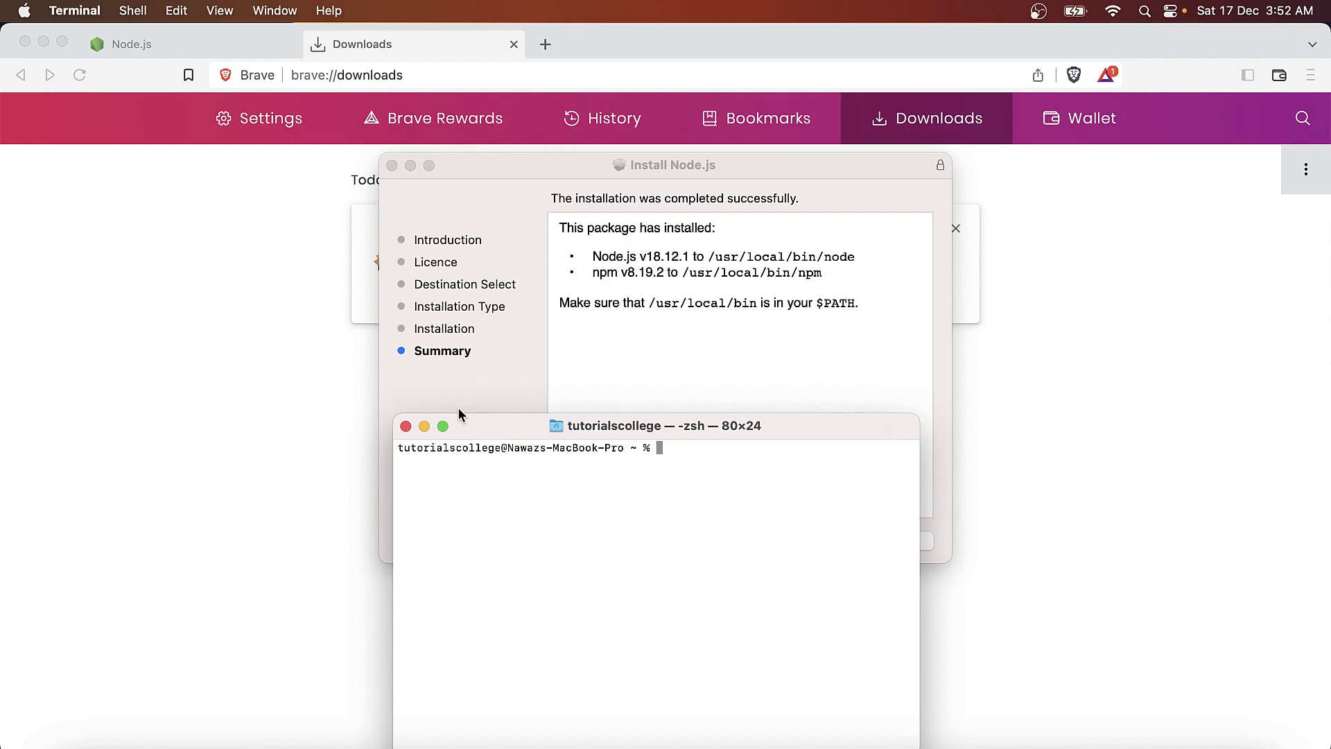
click(406, 427)
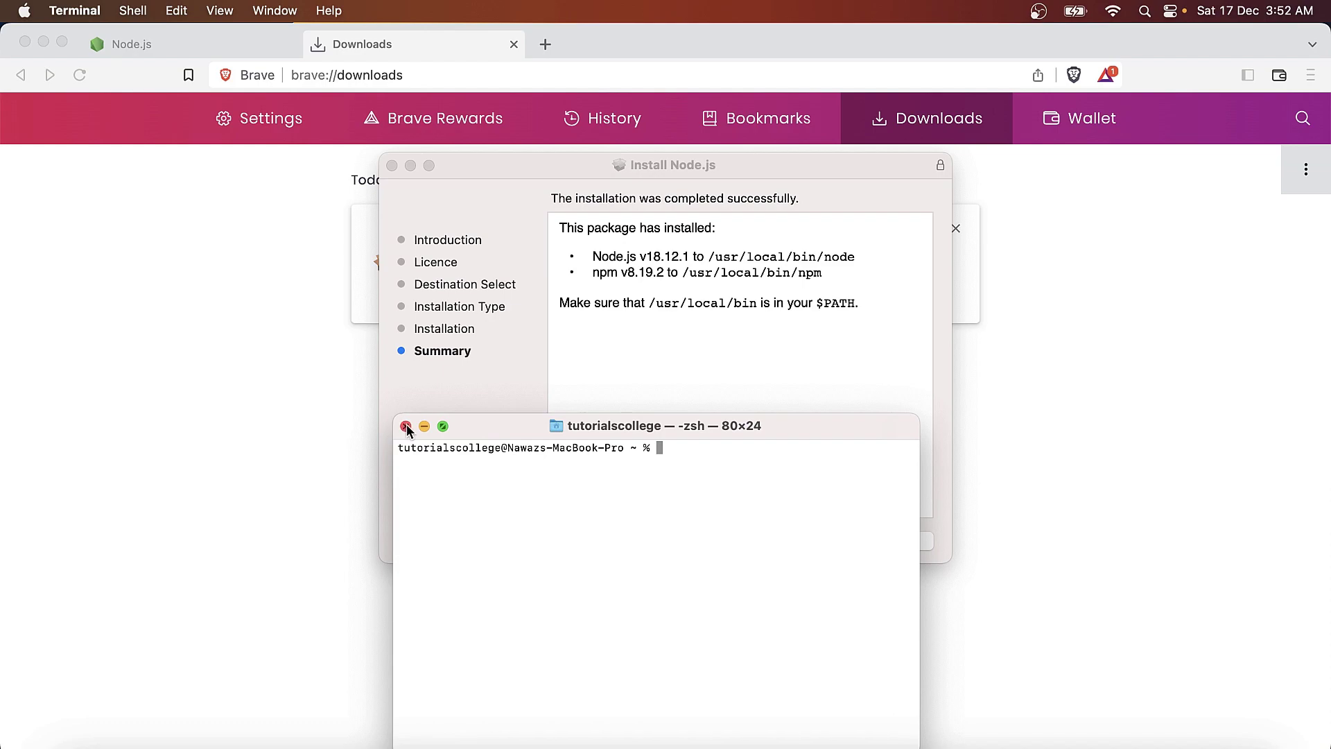